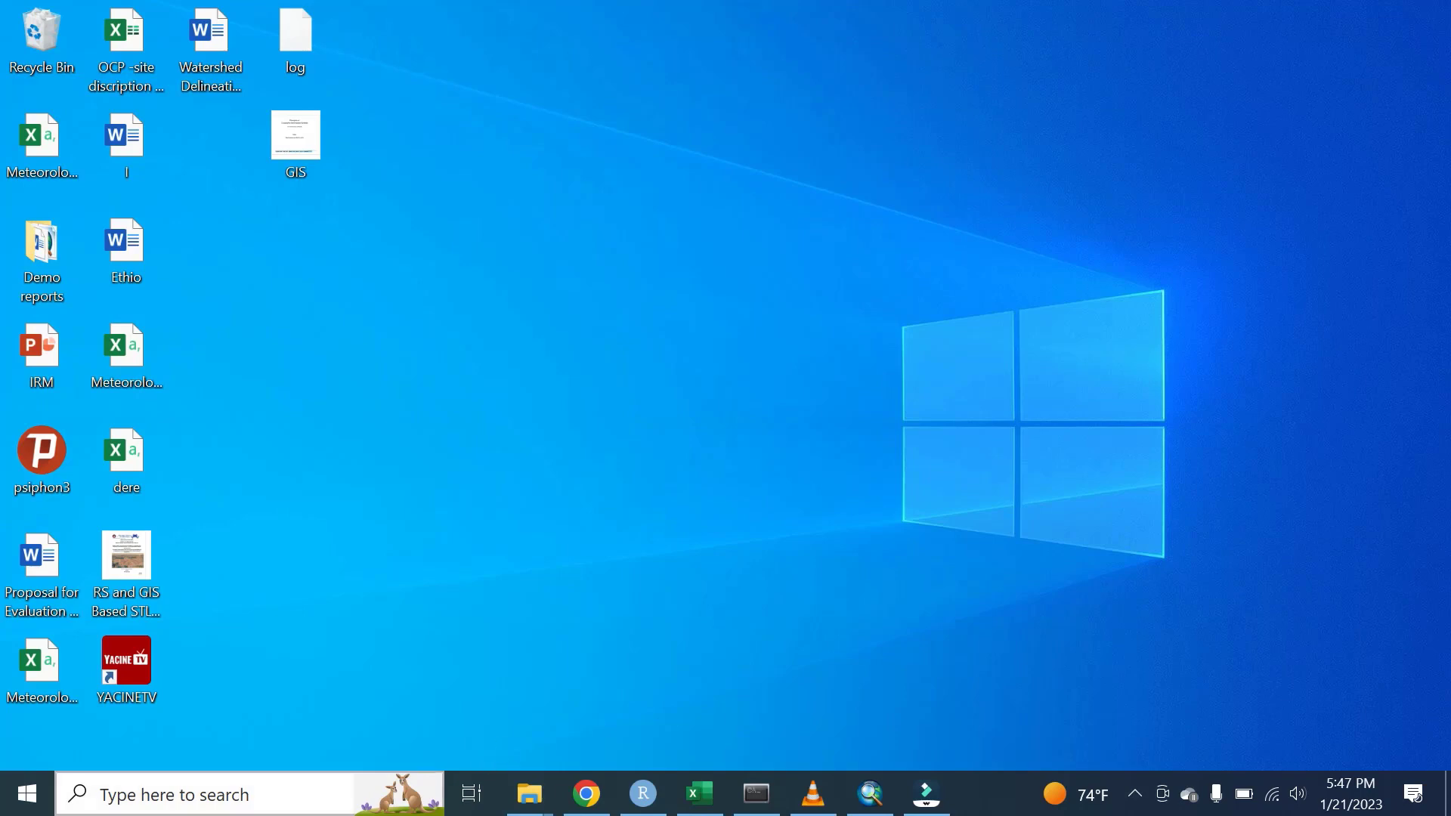
# - Launch CryptoTab Browser from Windows search and load google.com
pyautogui.click(274, 802)
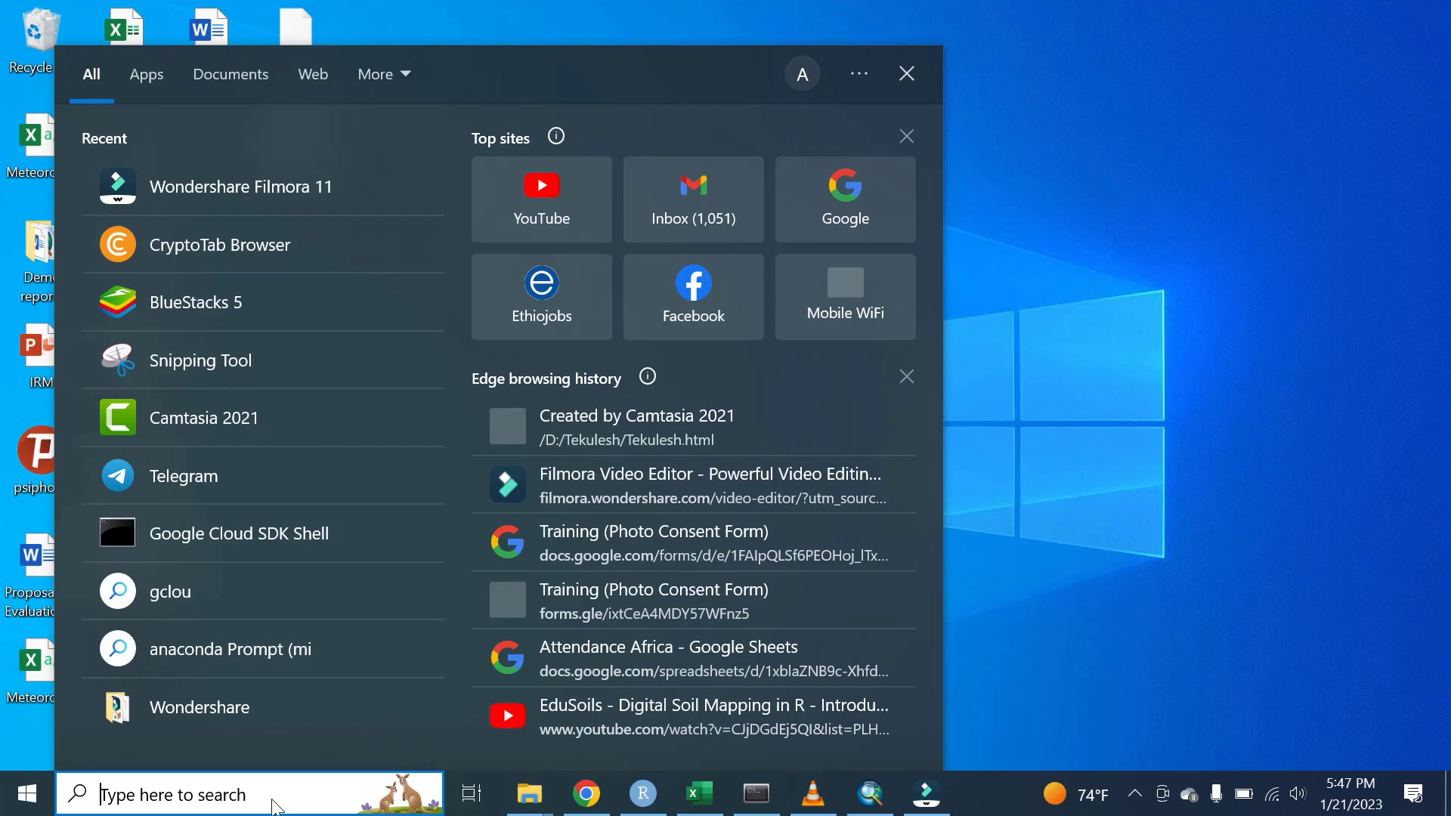
pyautogui.write('c')
pyautogui.press('Return')
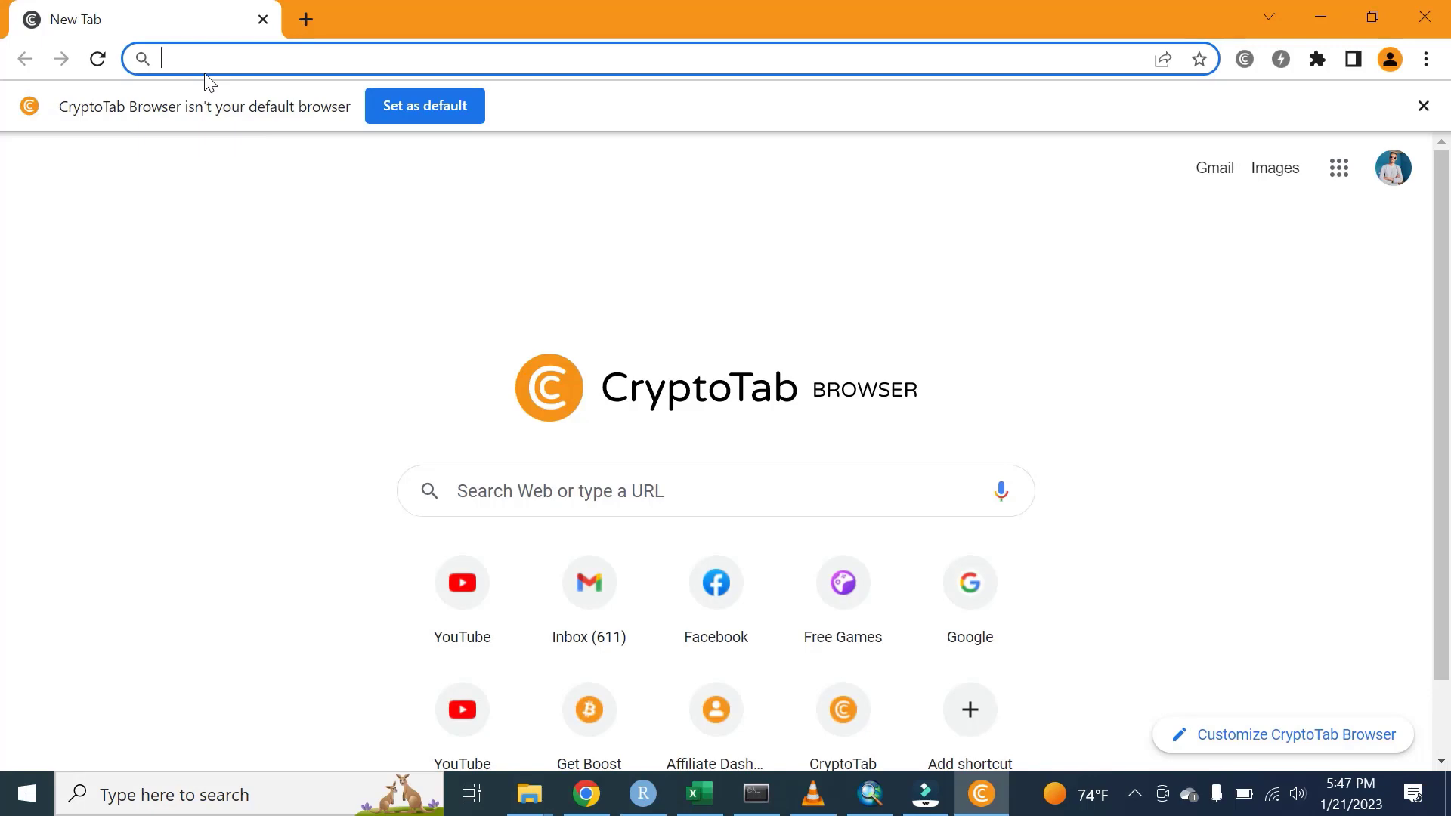
pyautogui.write('google.com')
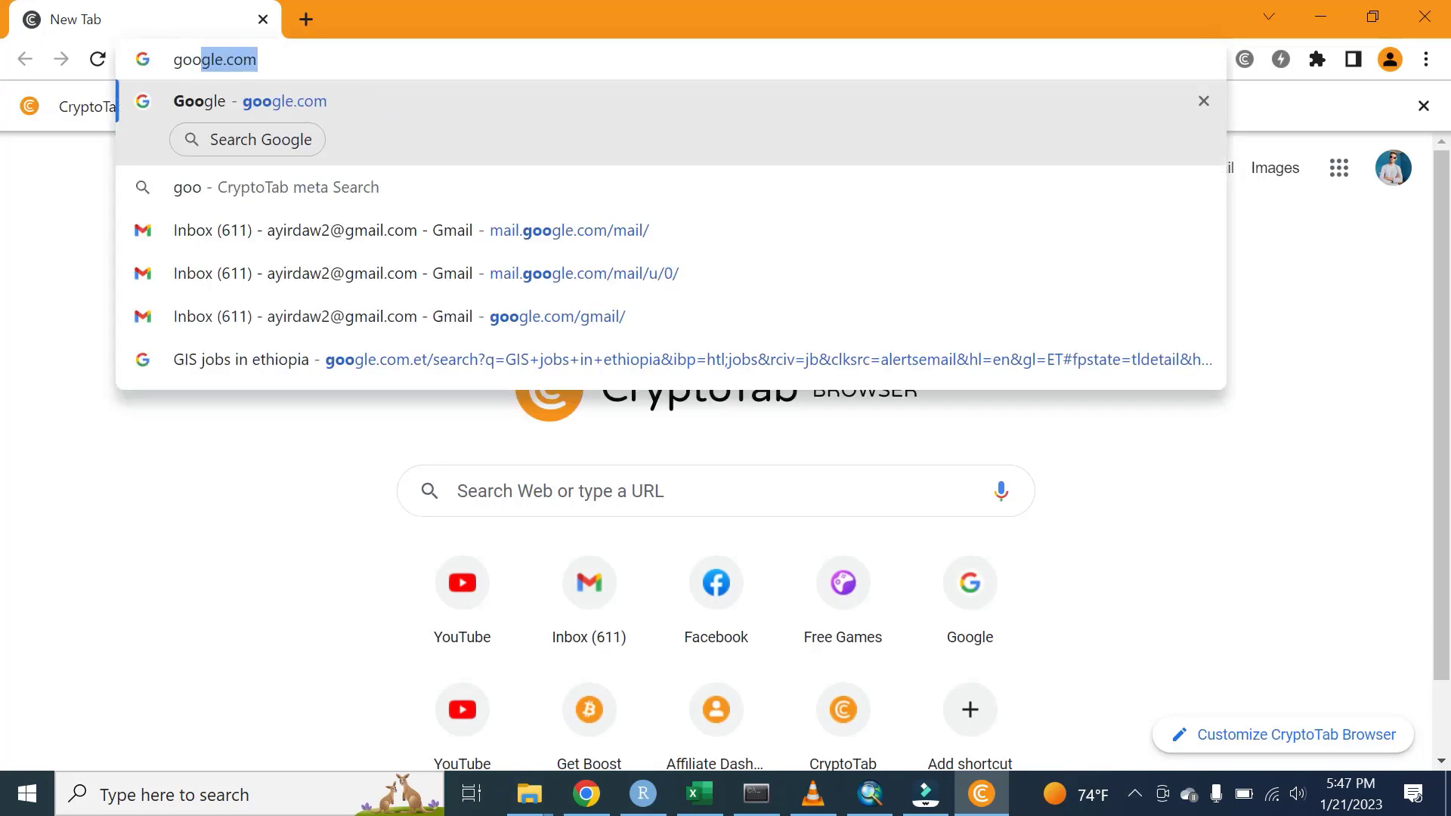
pyautogui.press('Return')
# - Search Google for 'google earth engine' using the recent-searches list
pyautogui.click(559, 358)
pyautogui.click(528, 408)
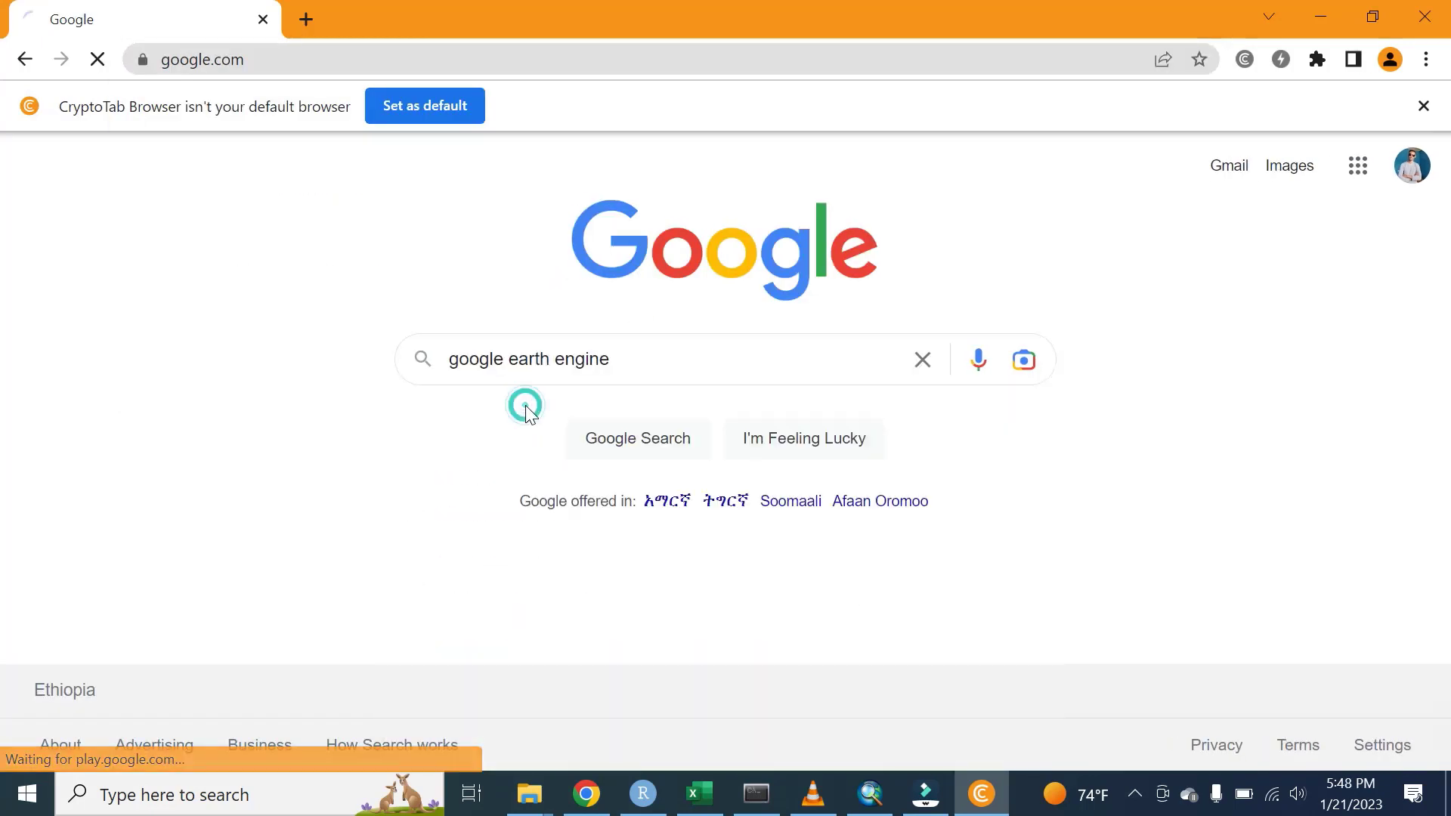
pyautogui.click(508, 364)
pyautogui.click(528, 408)
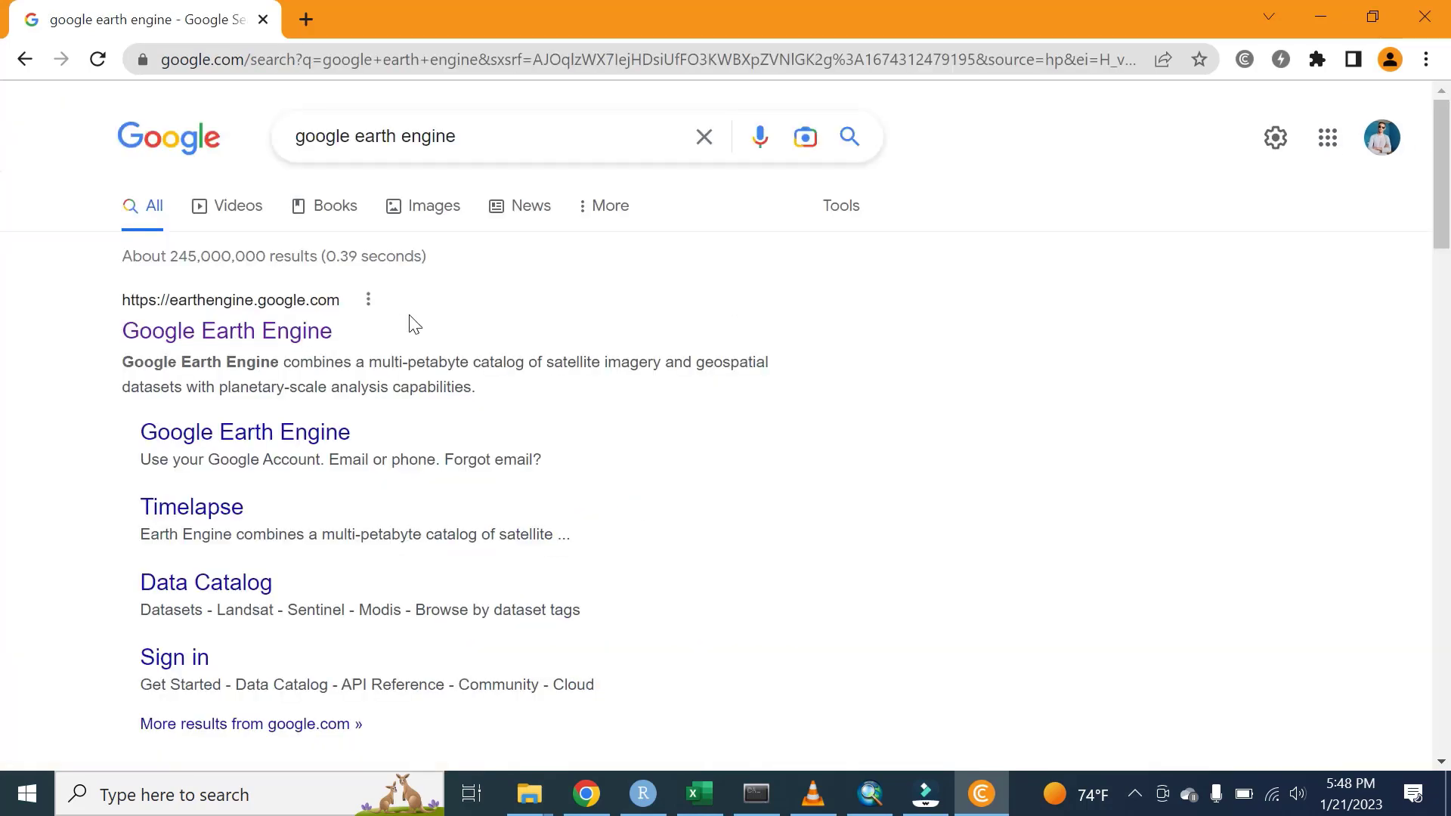
# - Open earthengine.google.com from the first 'Google Earth Engine' search result
pyautogui.click(207, 346)
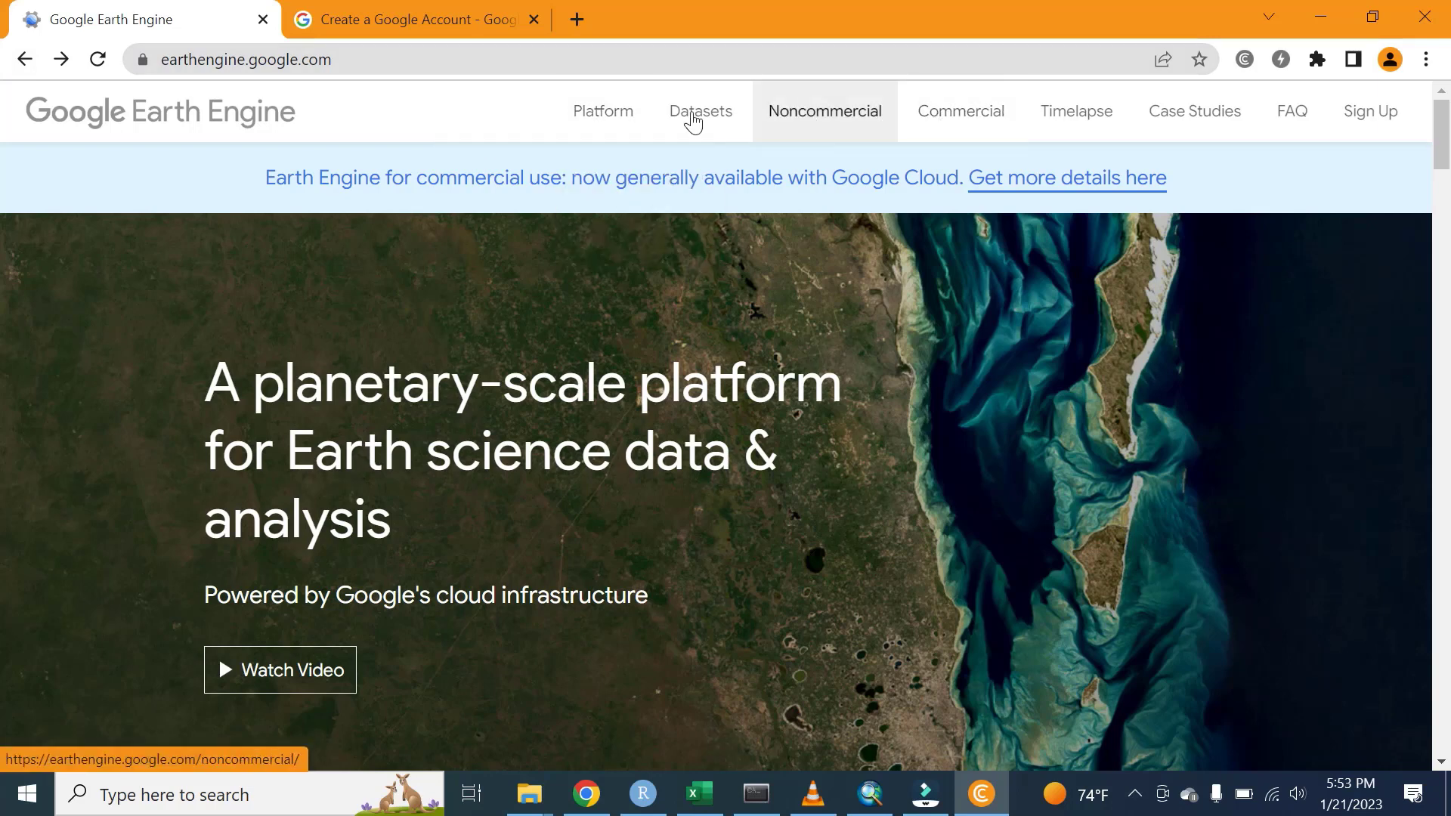
pyautogui.moveTo(596, 128)
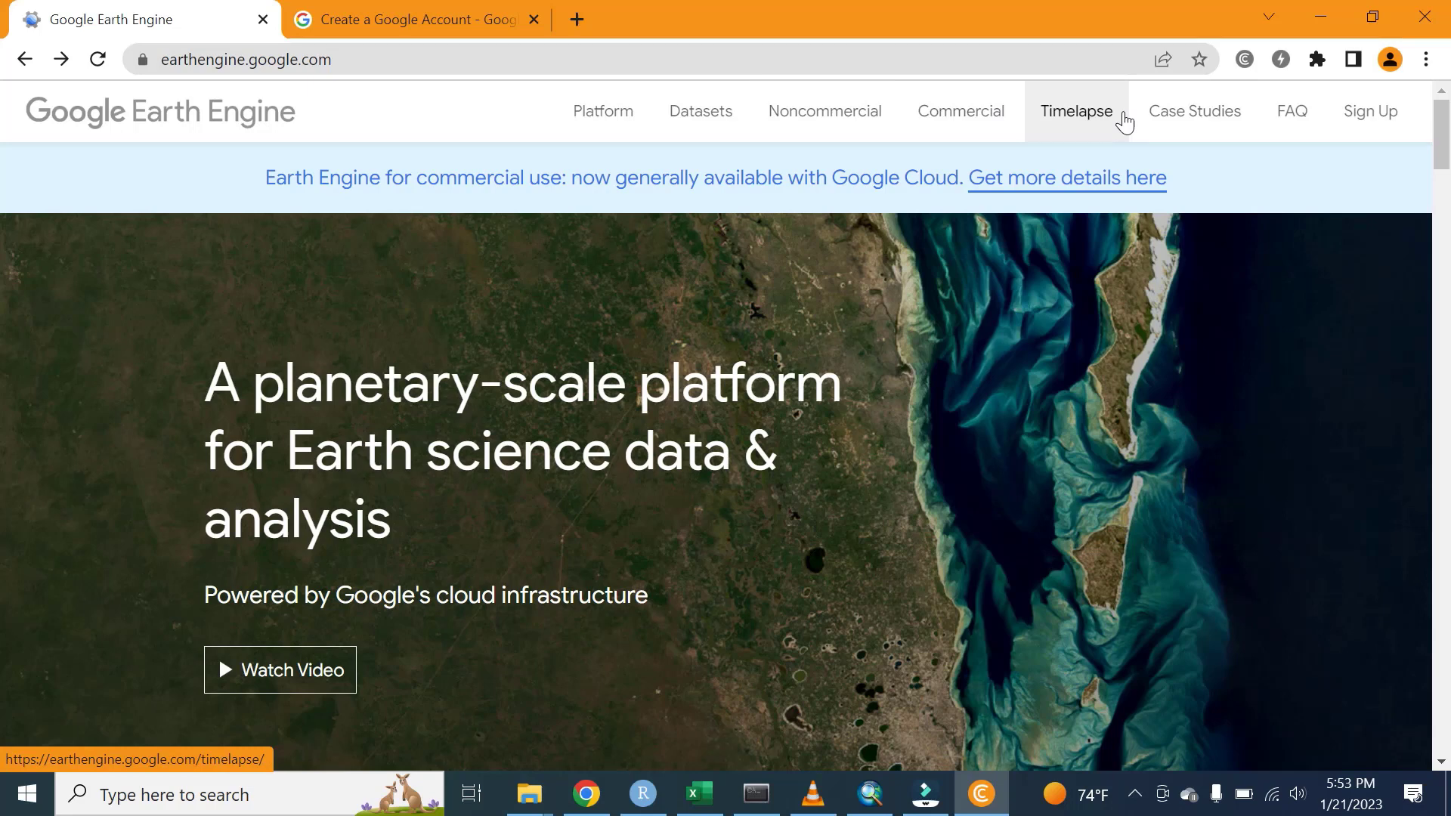
# - Go to the Earth Engine Sign Up page and scroll down to the form
pyautogui.click(1360, 126)
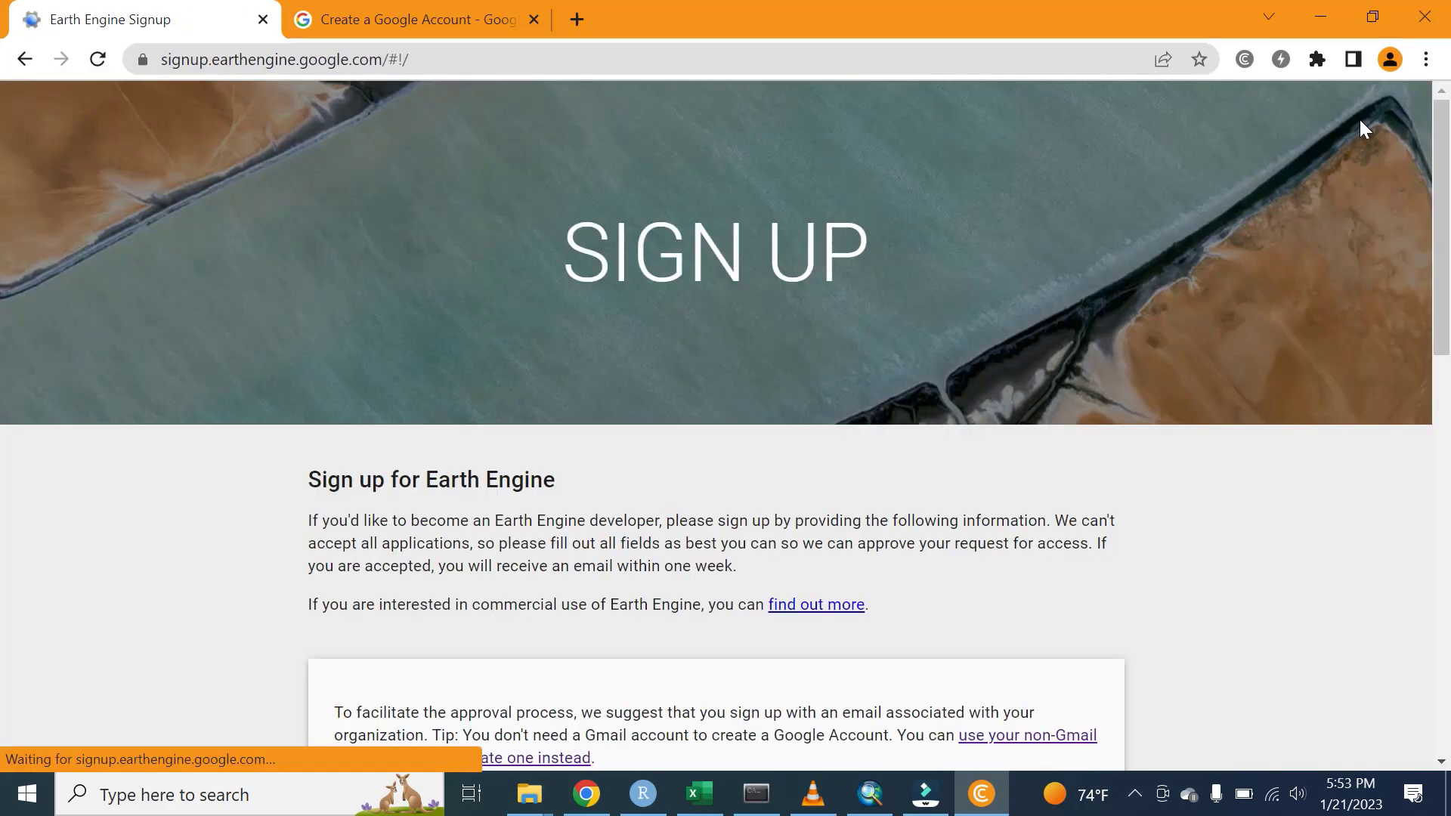
pyautogui.moveTo(1443, 163); pyautogui.dragTo(1447, 287)
pyautogui.scroll(-2, 6, 291)
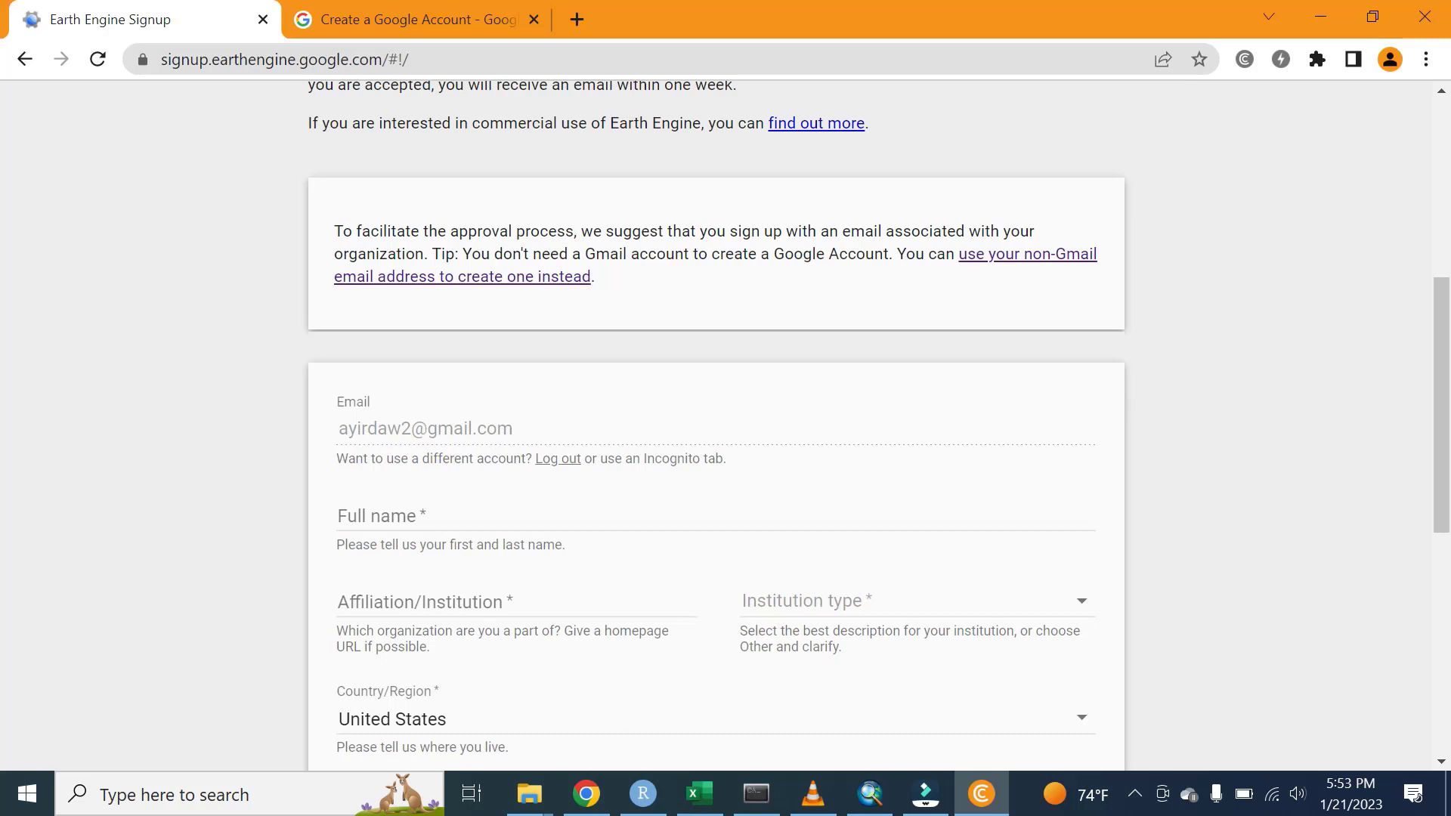
# - Enter the applicant's full name and the affiliation 'Ministry of Agriculture'
pyautogui.click(392, 519)
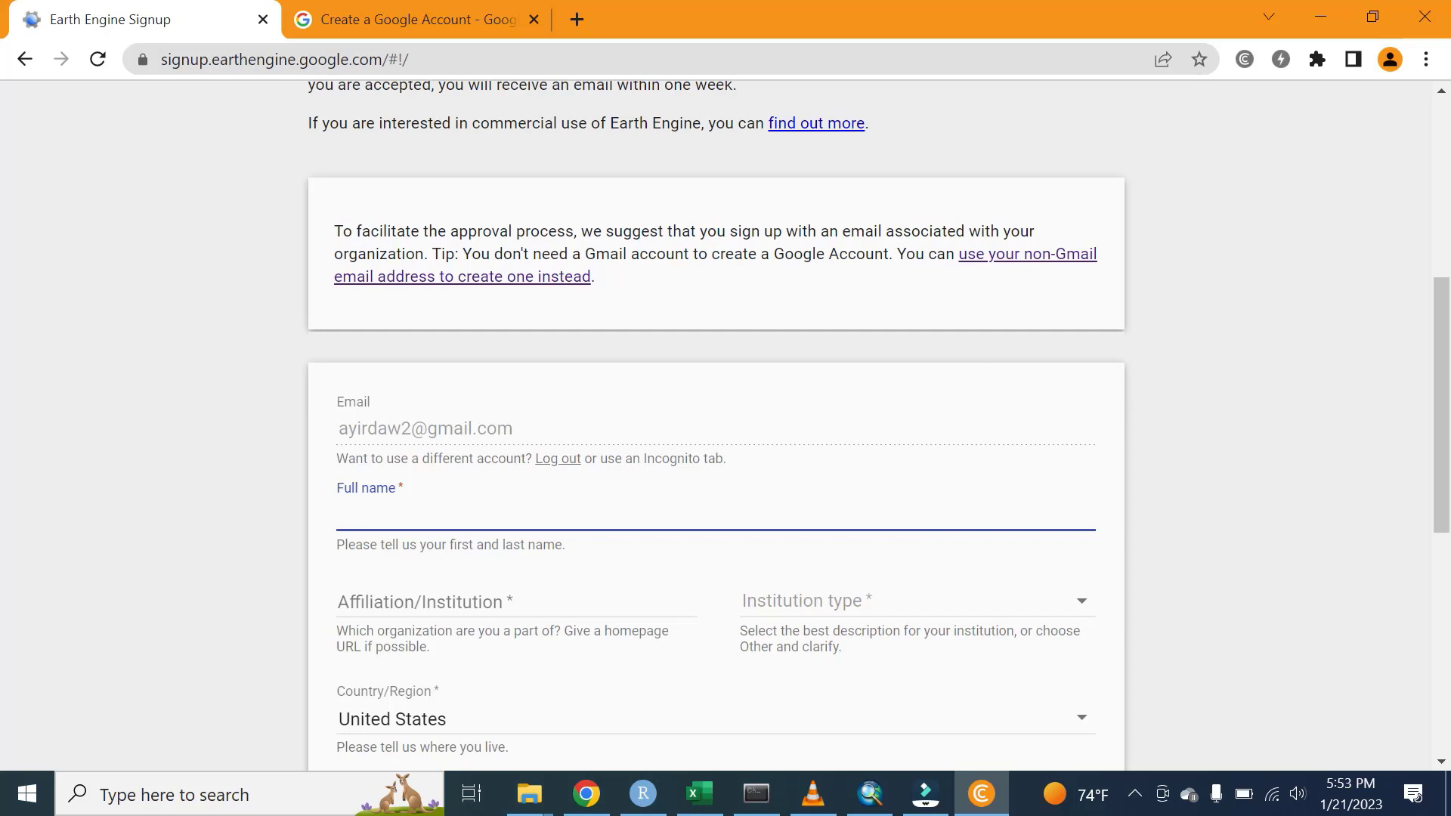
pyautogui.click(431, 597)
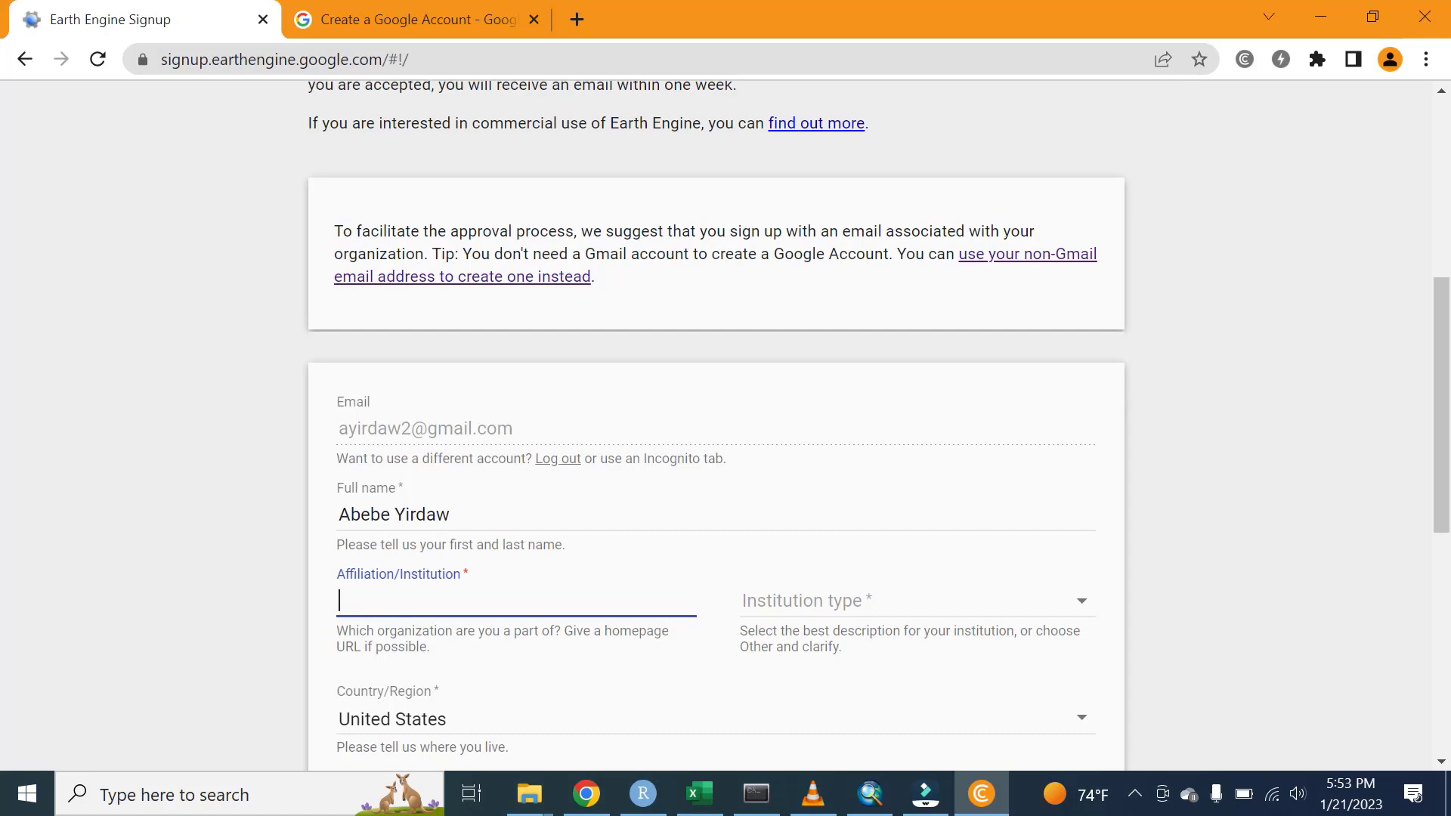
pyautogui.write('Ministry of Agricu')
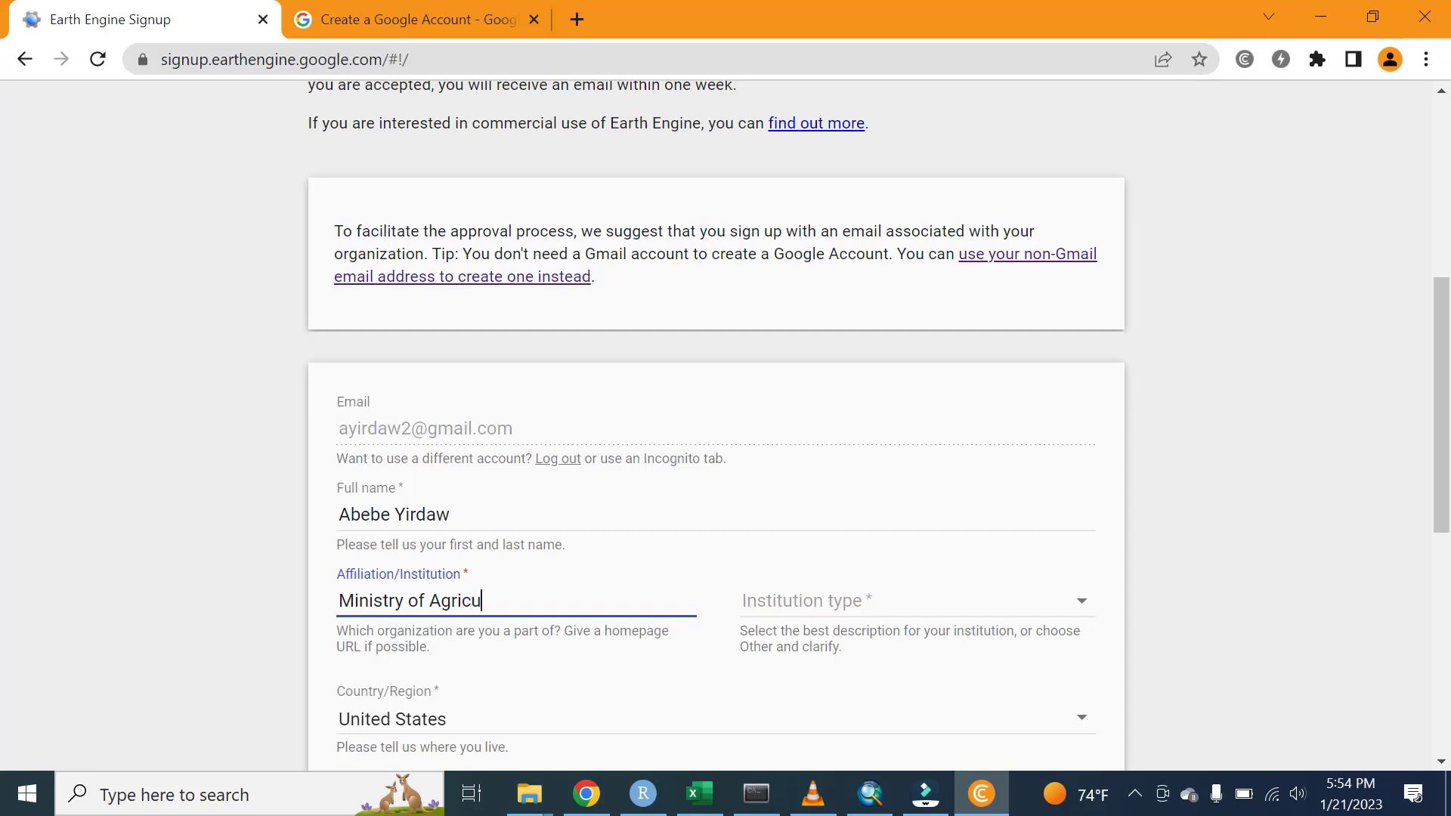
pyautogui.write('lture')
# - Set the institution type to Government
pyautogui.click(864, 617)
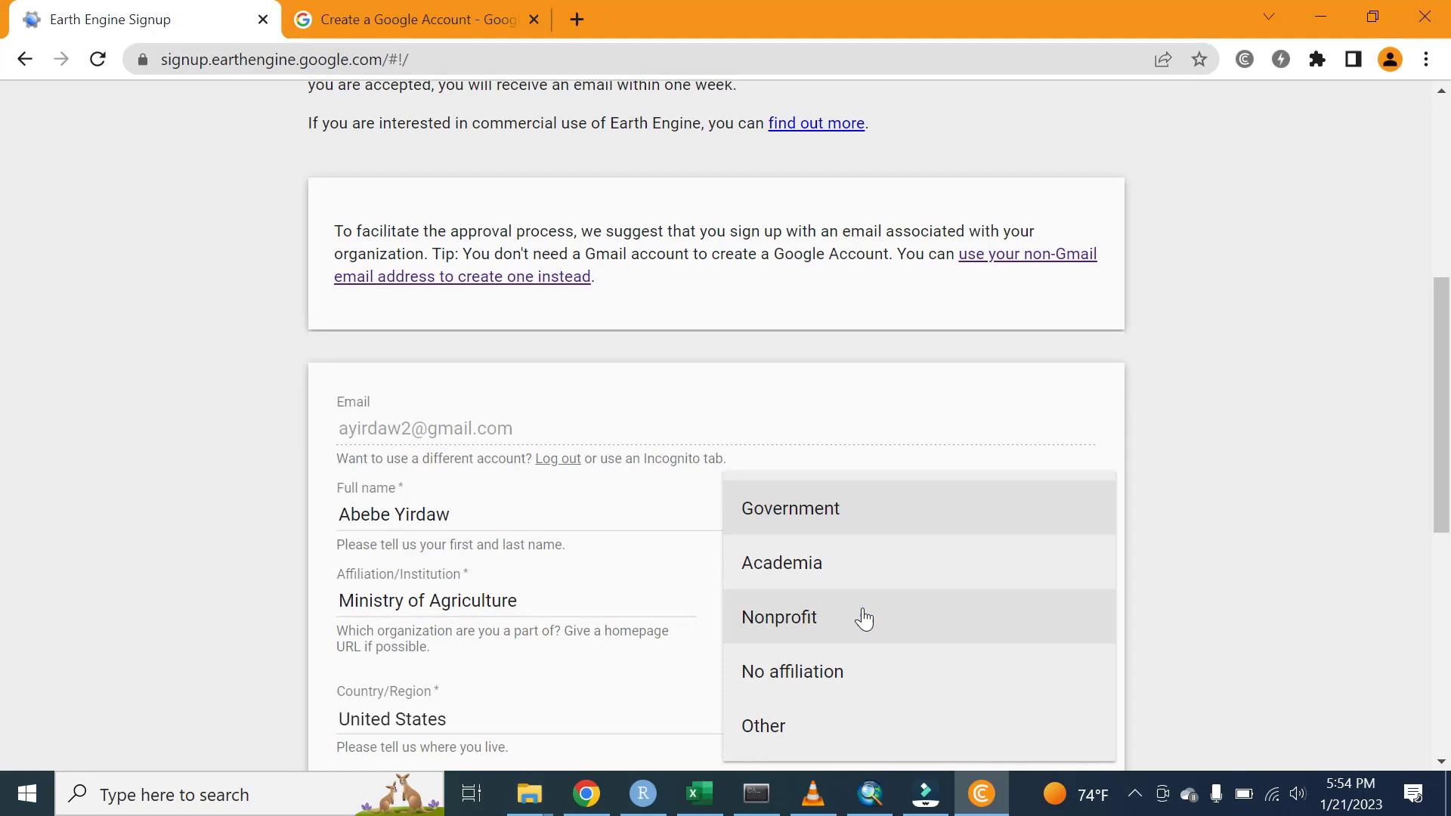
pyautogui.click(824, 516)
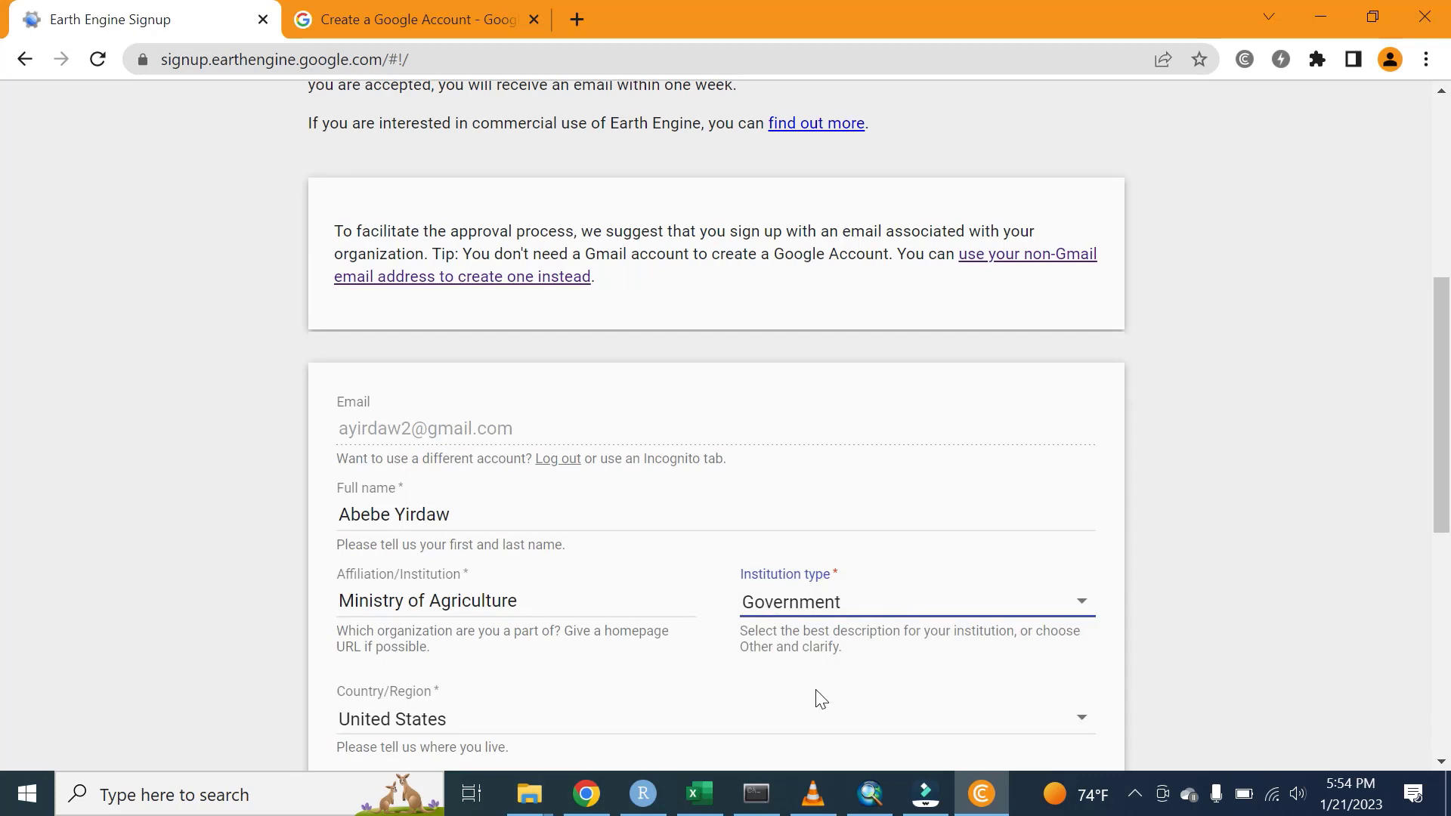
pyautogui.scroll(-4, 3, 492)
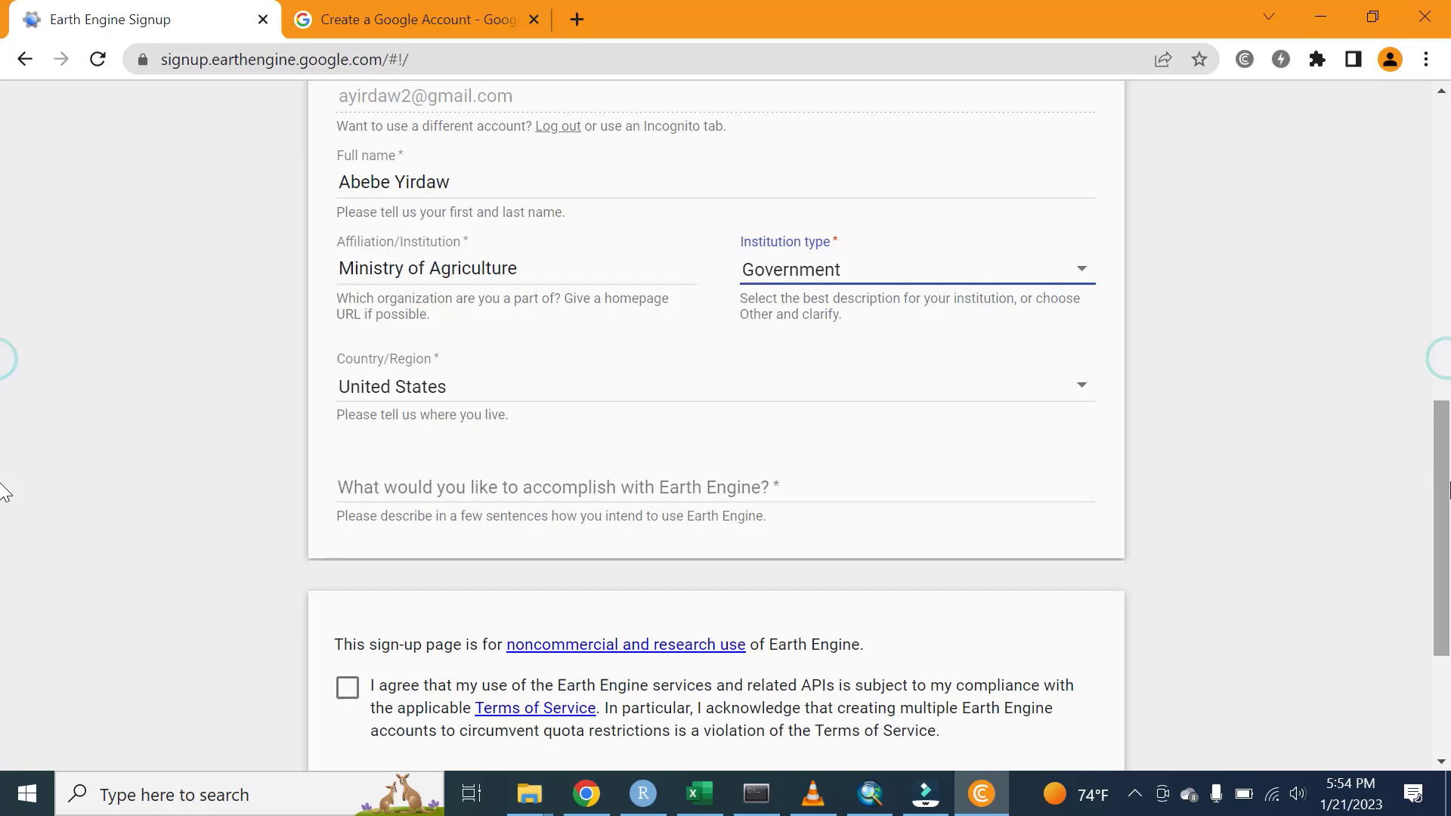
# - Choose Ethiopia from the Country/Region list
pyautogui.click(399, 394)
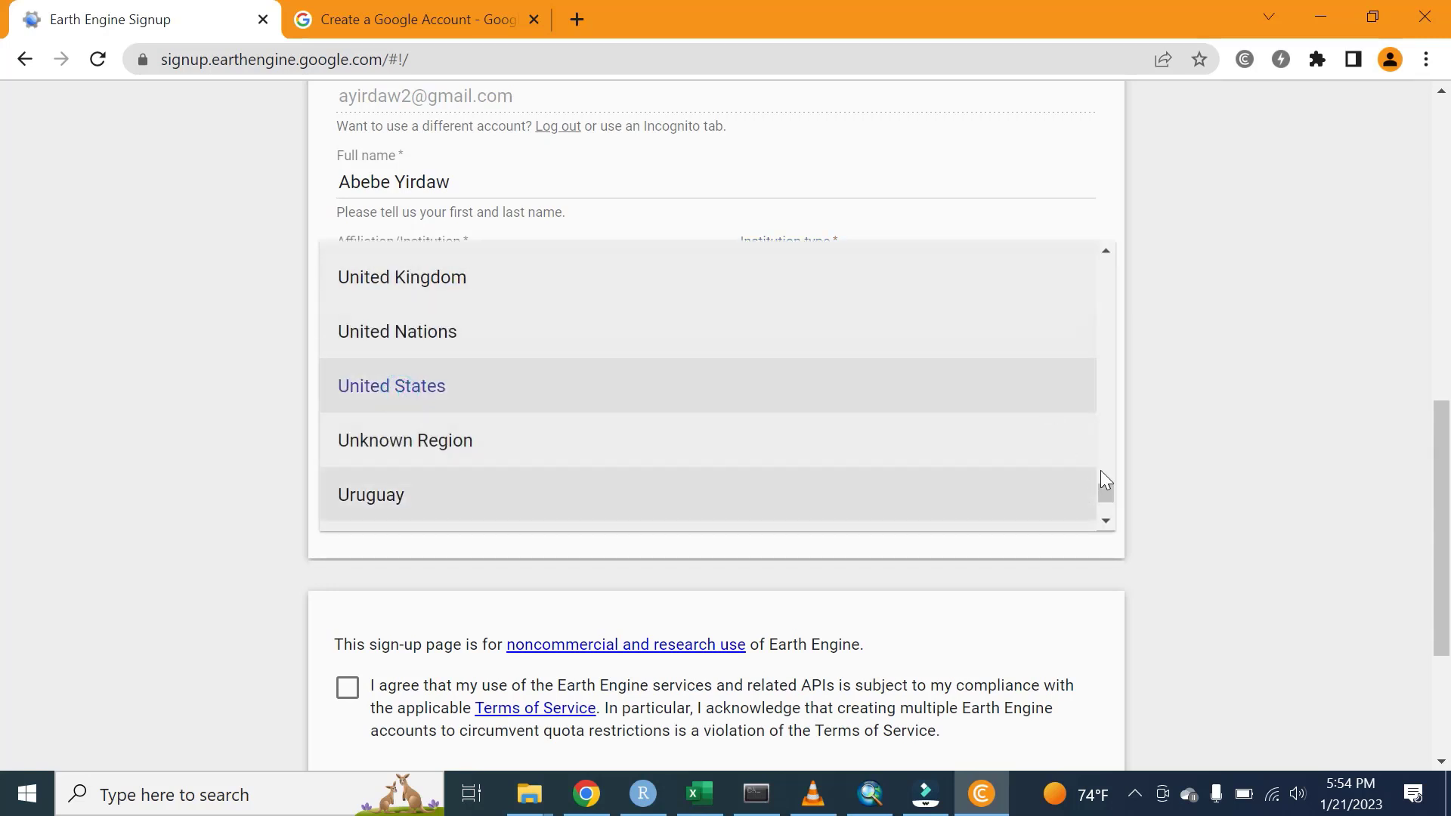
pyautogui.moveTo(1104, 495); pyautogui.dragTo(1101, 316)
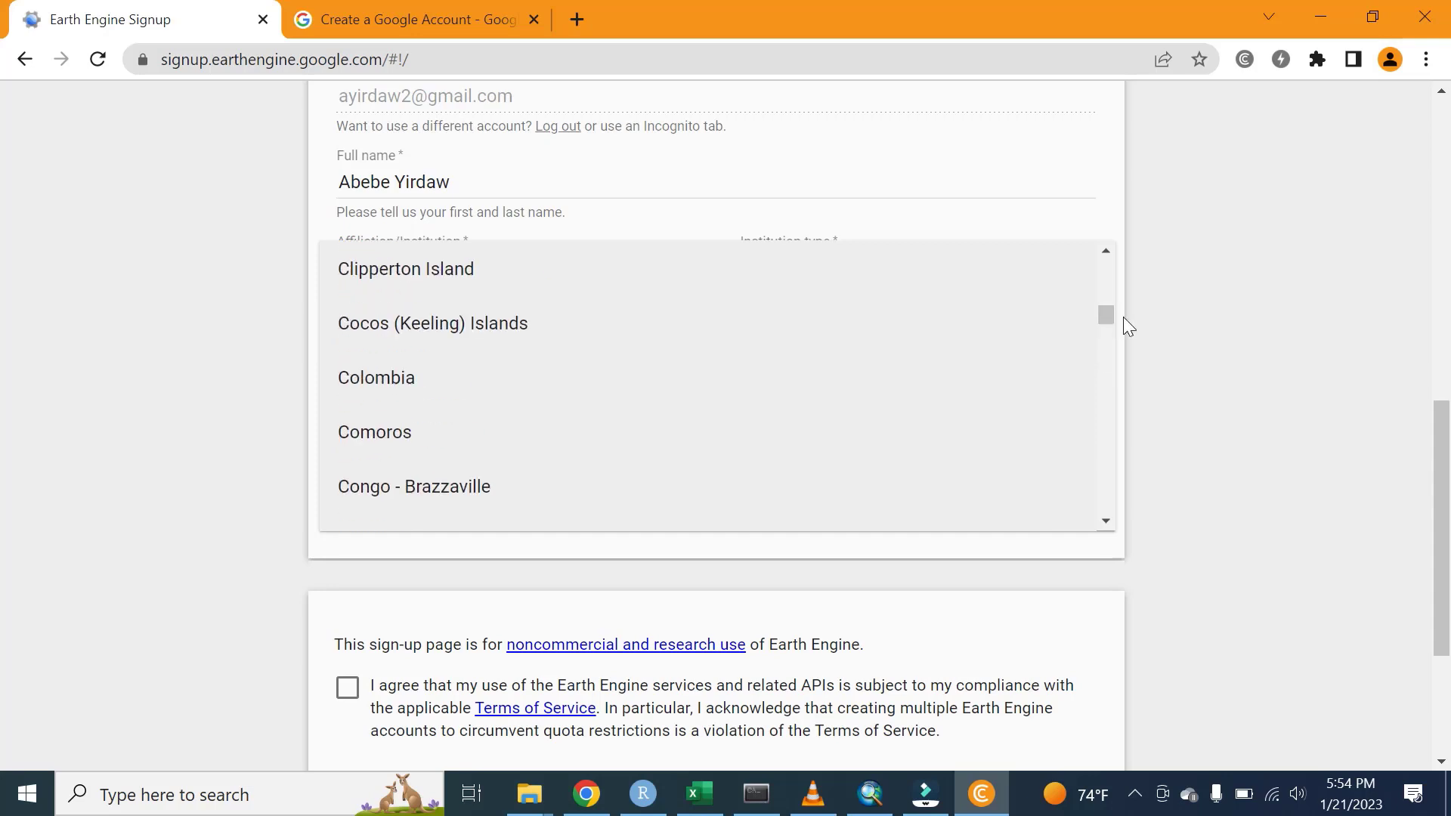
pyautogui.moveTo(1097, 309); pyautogui.dragTo(1112, 338)
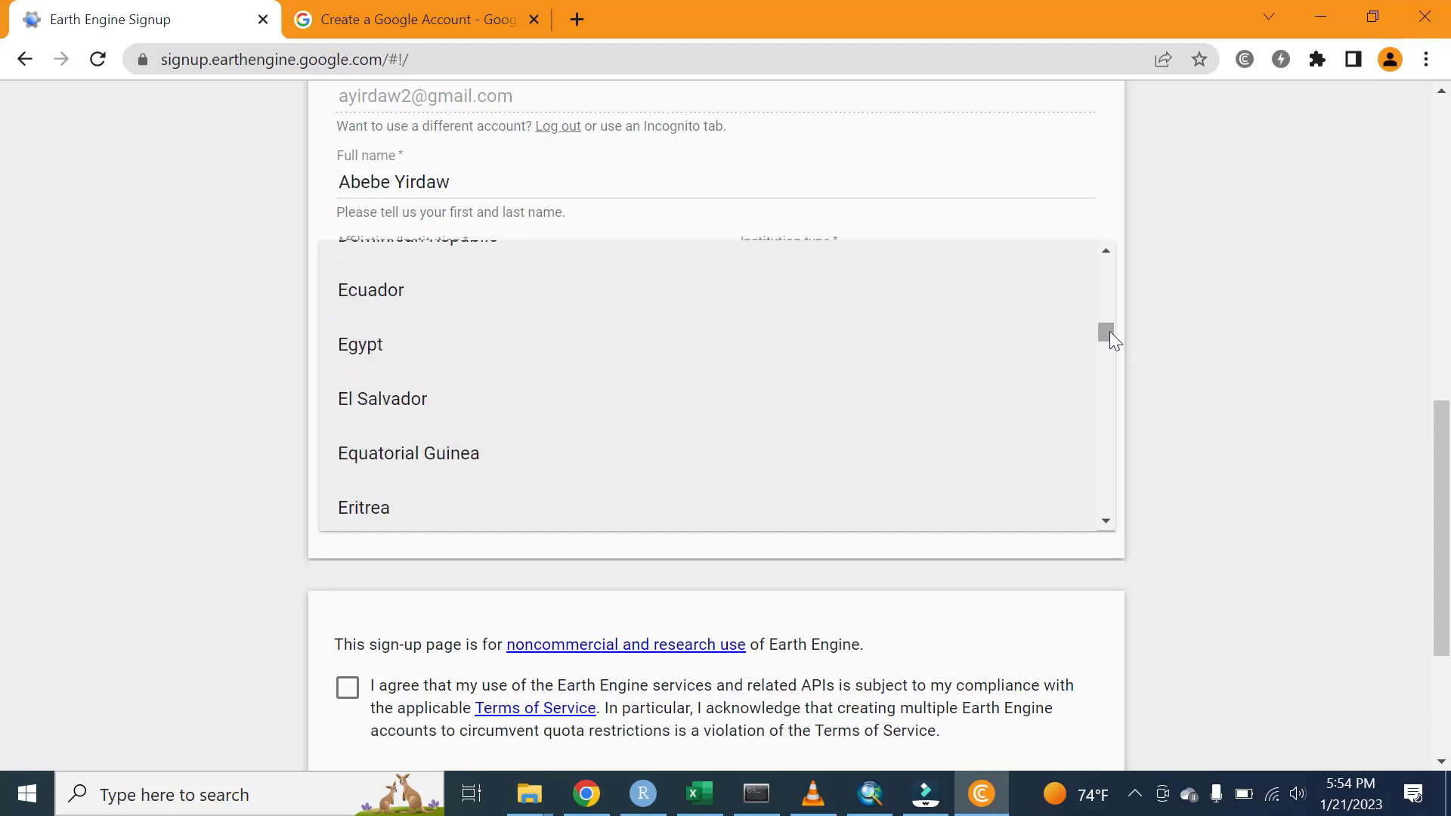
pyautogui.scroll(-1, 1109, 336)
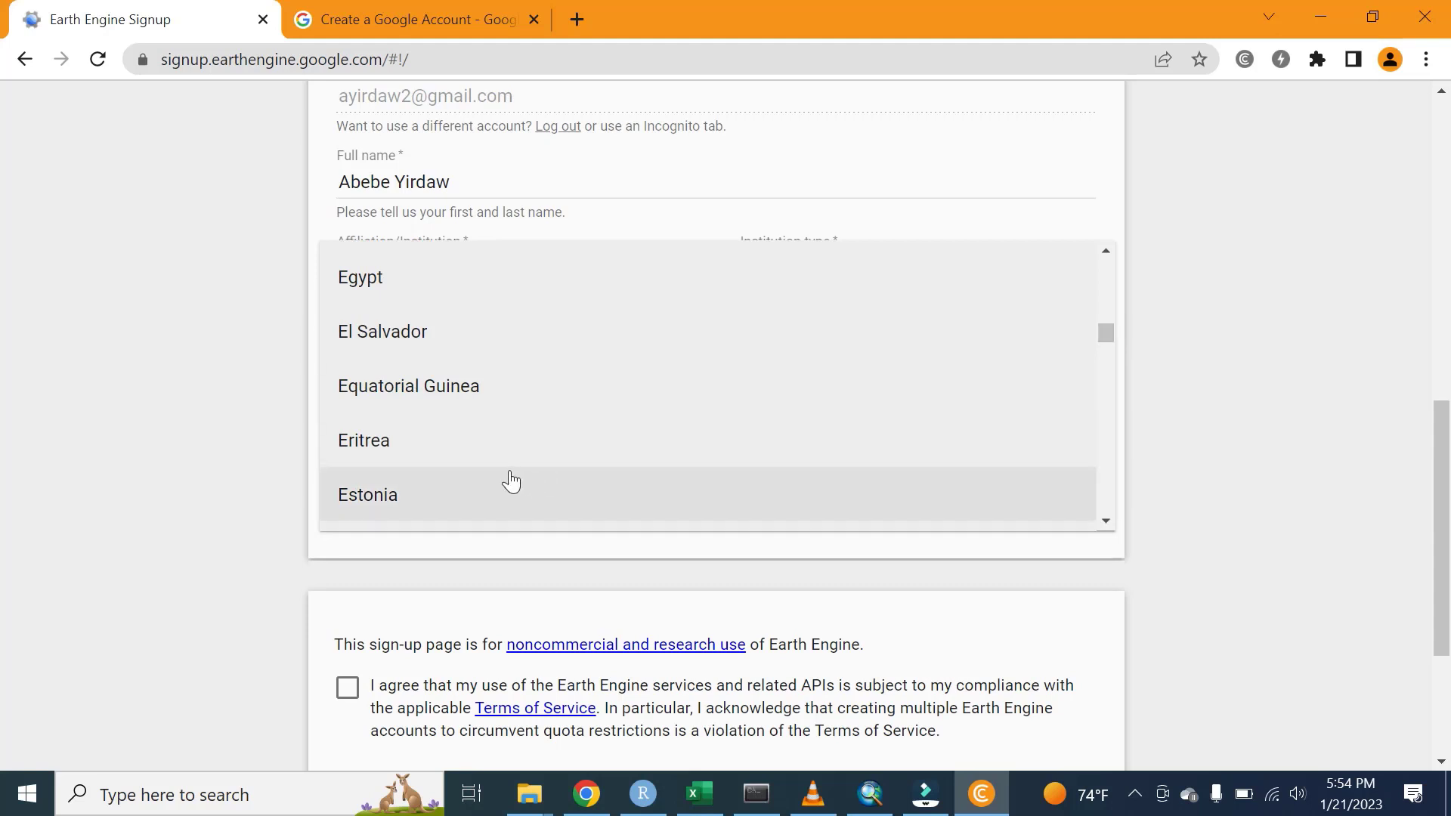
pyautogui.press('u')
pyautogui.press('Up')
pyautogui.press('Up')
pyautogui.press('Up')
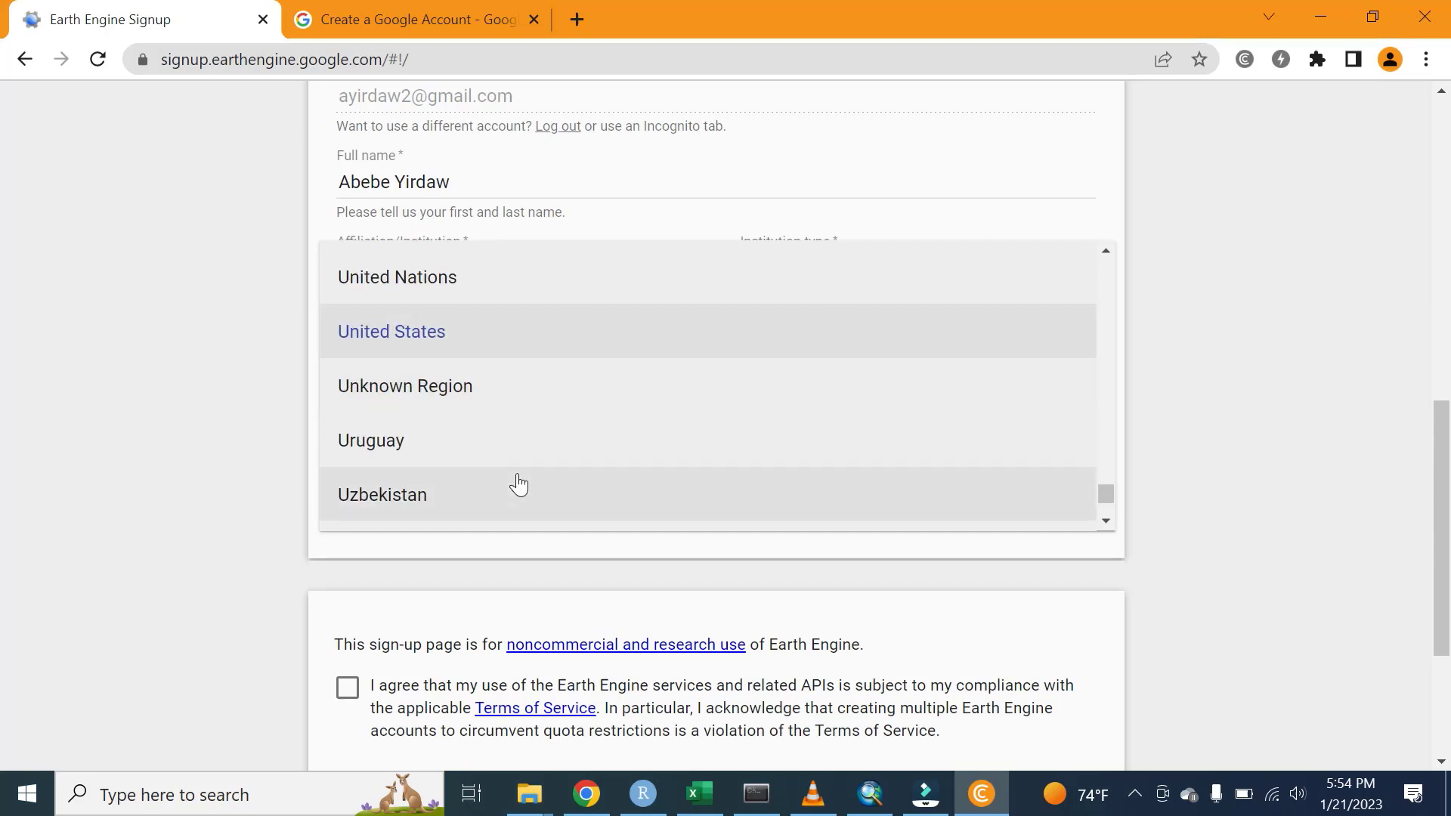
pyautogui.scroll(20, 519, 485)
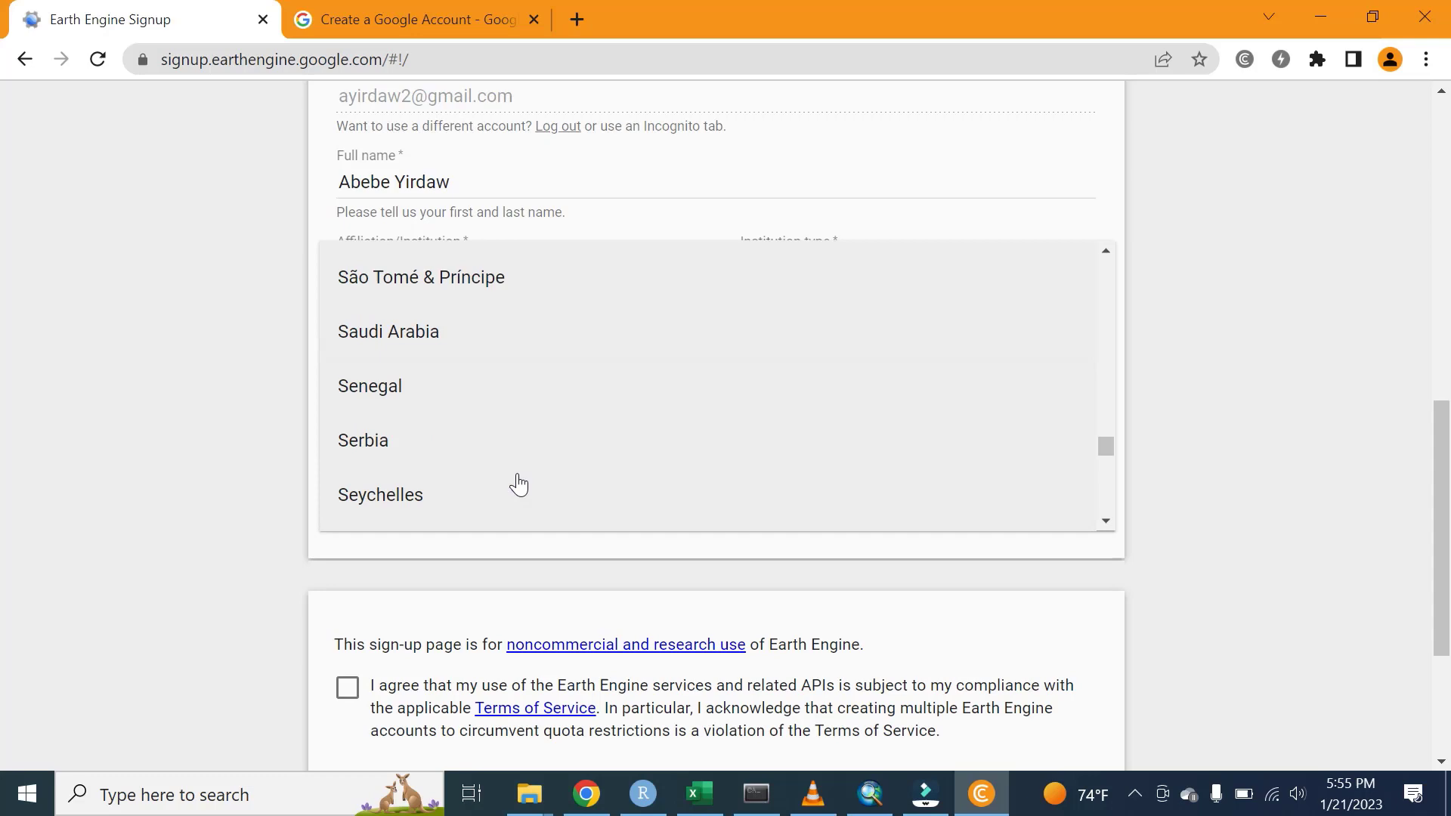
pyautogui.scroll(1, 516, 483)
pyautogui.moveTo(1110, 447); pyautogui.dragTo(1106, 333)
pyautogui.click(433, 428)
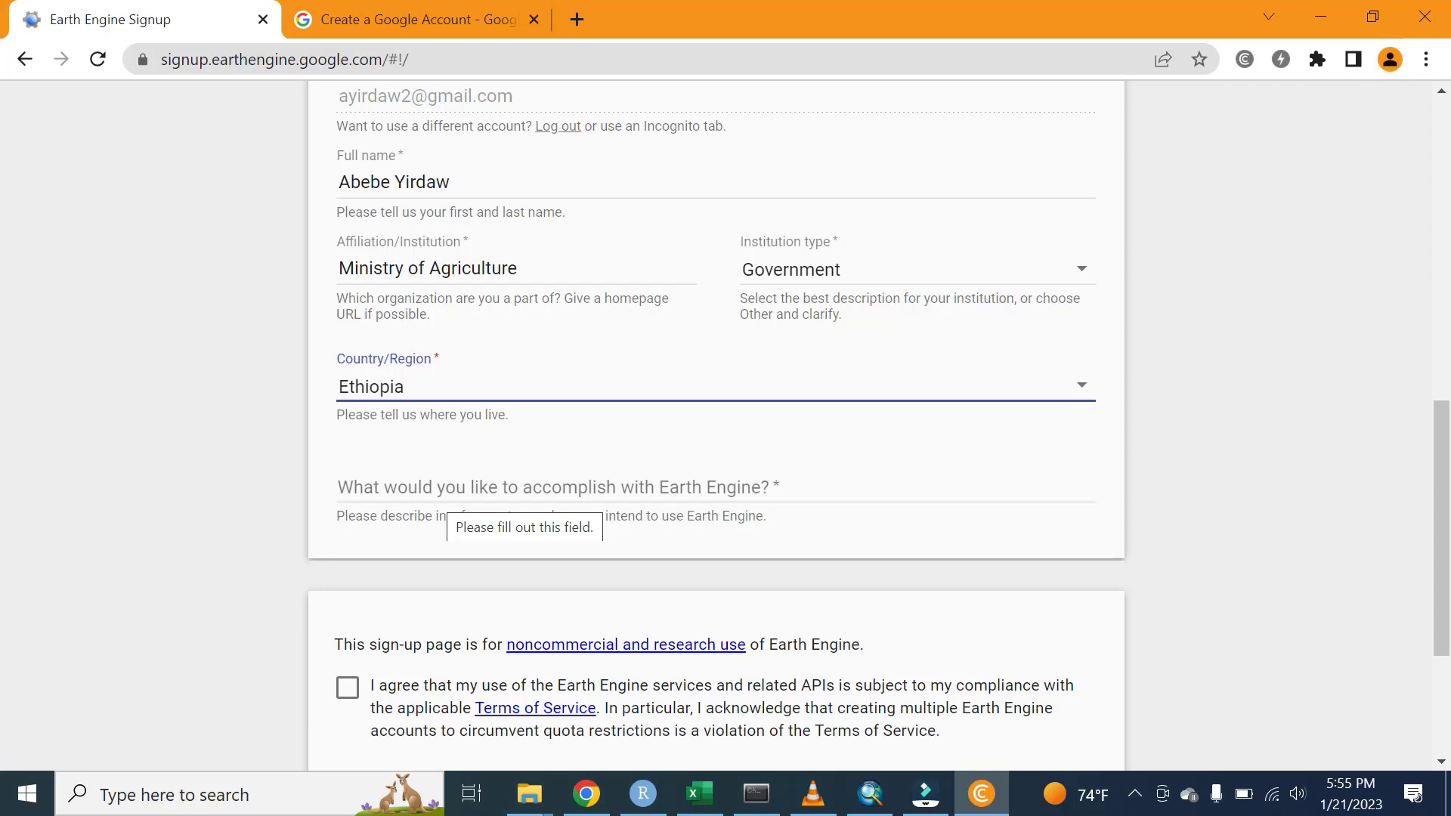
# - Paste 'I am interested to access, download and visualize different data sets from GEE' as the intended use
pyautogui.click(466, 489)
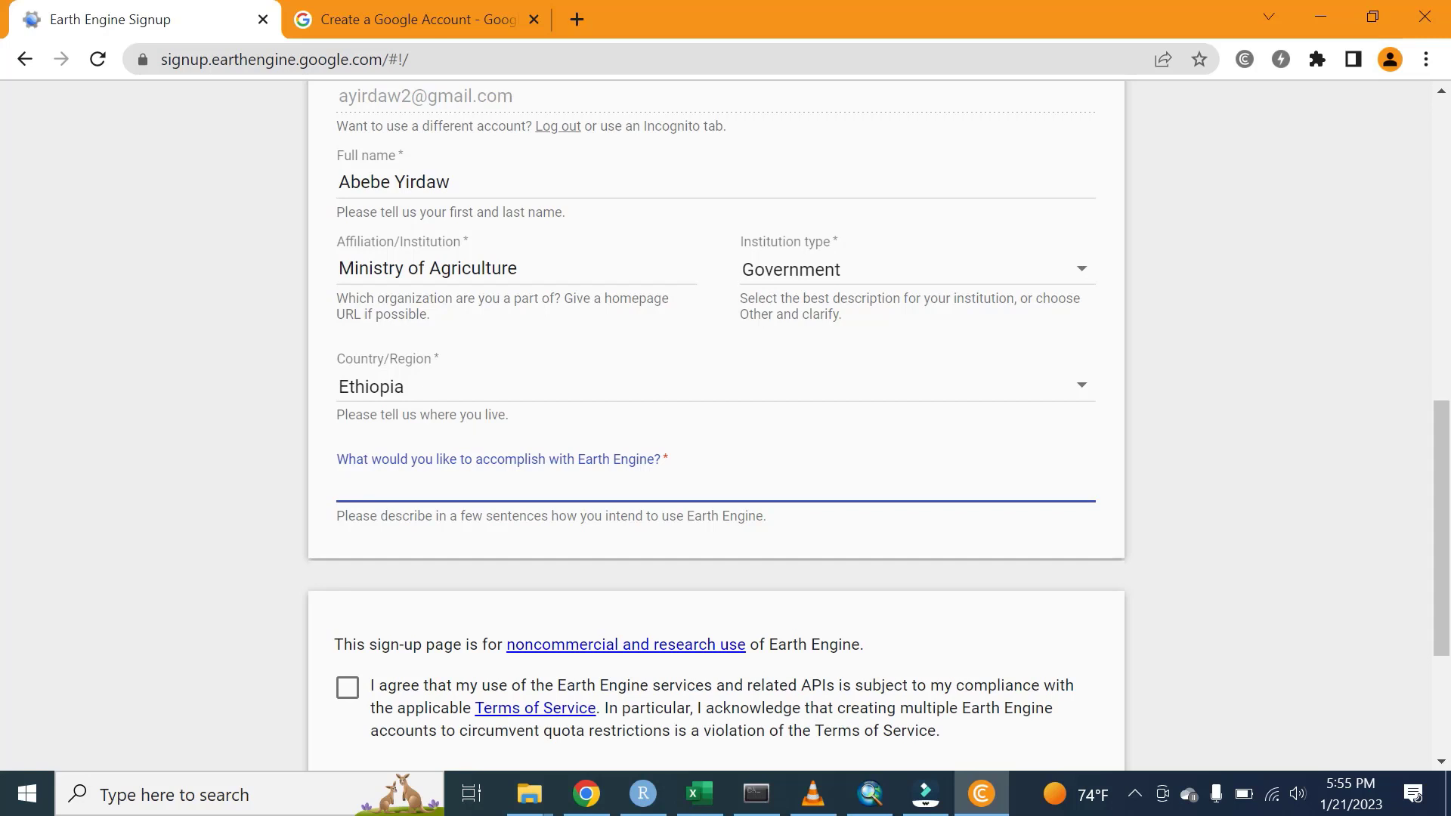
pyautogui.write('I am interested to access, download and visualize different data sets from GEE')
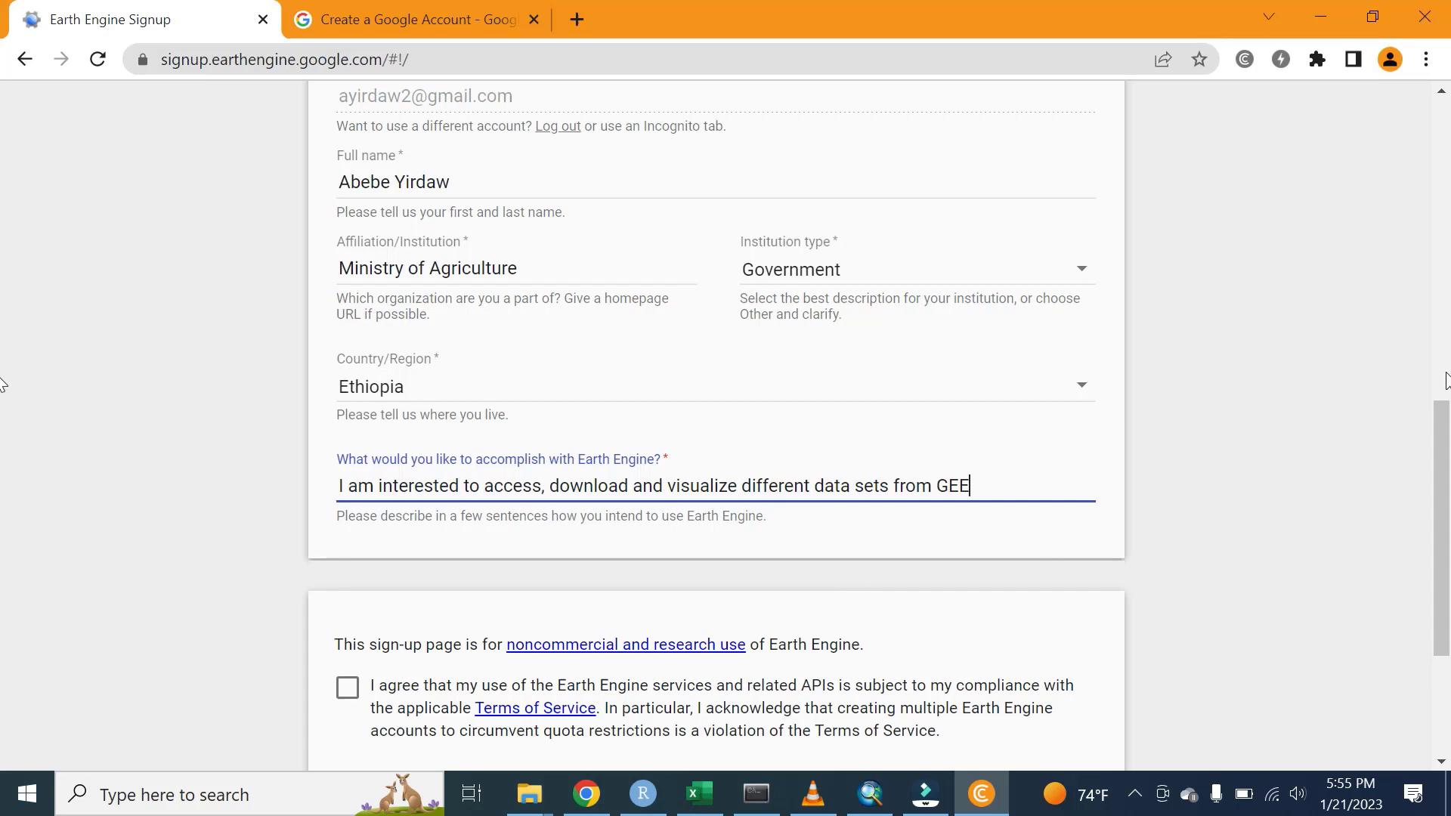
pyautogui.moveTo(1443, 438); pyautogui.dragTo(1447, 488)
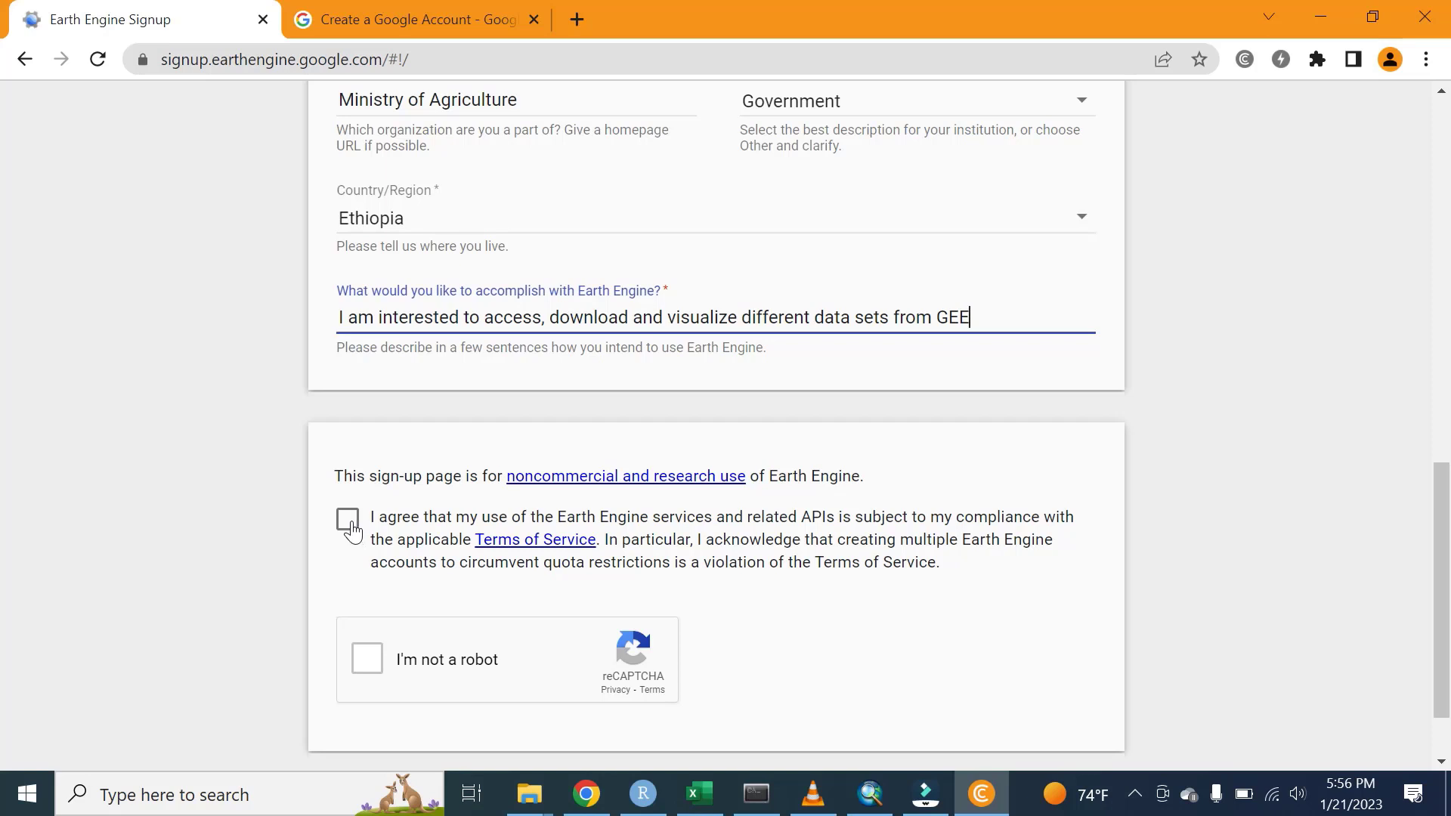
# - Accept the Terms of Service, tick 'I'm not a robot', and submit the signup form
pyautogui.click(350, 529)
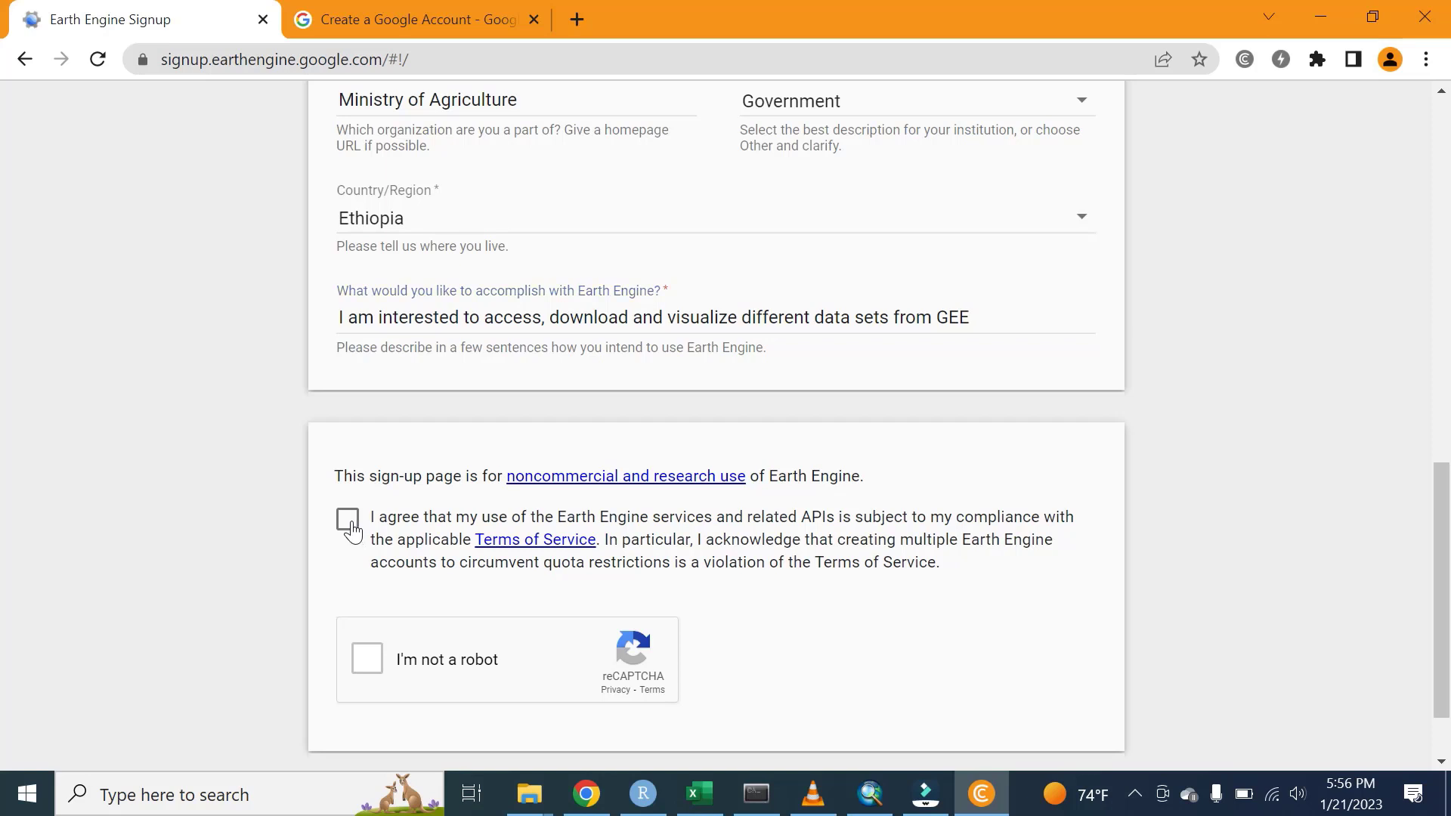
pyautogui.click(367, 657)
pyautogui.scroll(-1, 755, 680)
pyautogui.click(1054, 722)
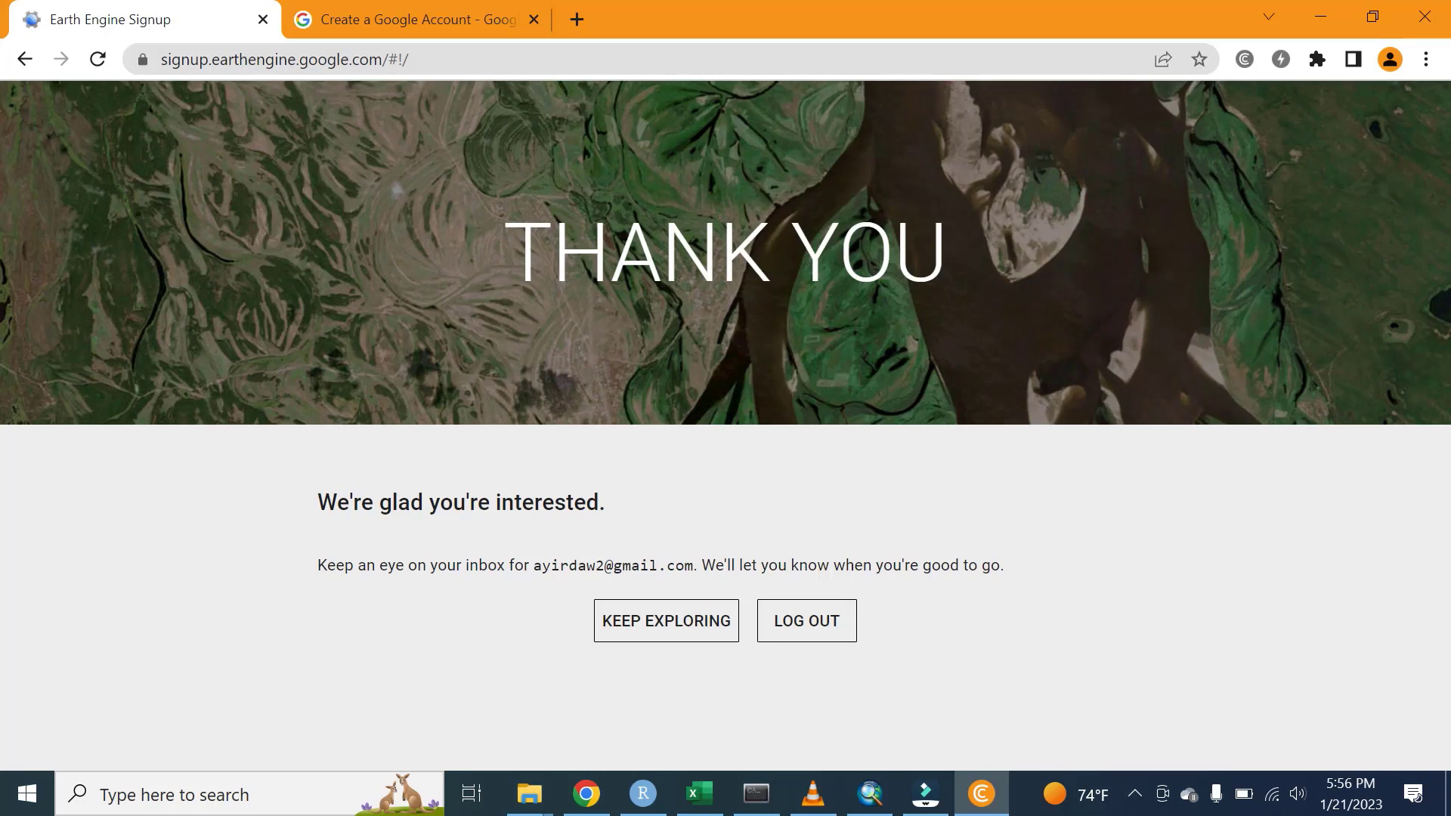
pyautogui.moveTo(504, 253); pyautogui.dragTo(1067, 259)
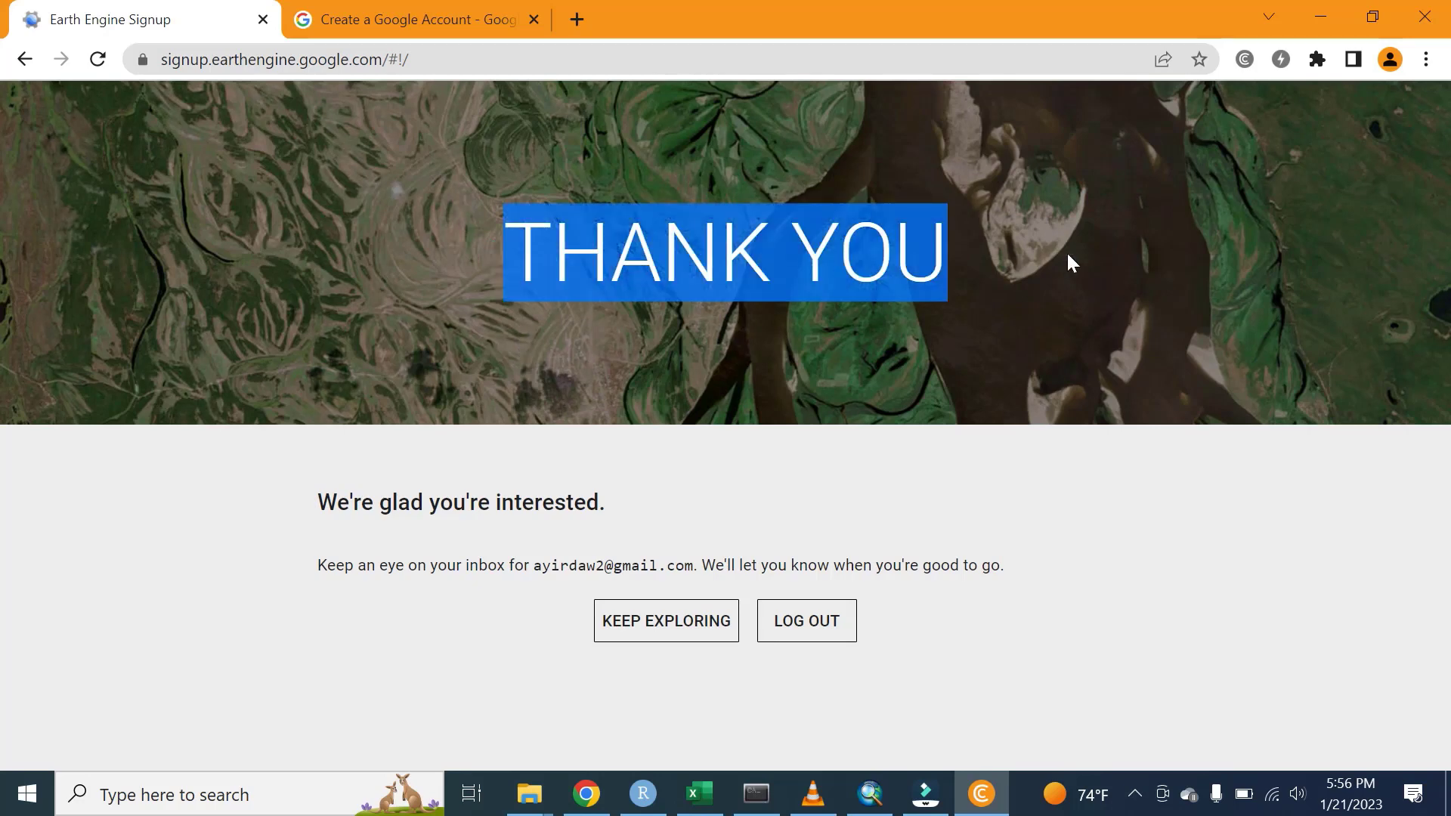